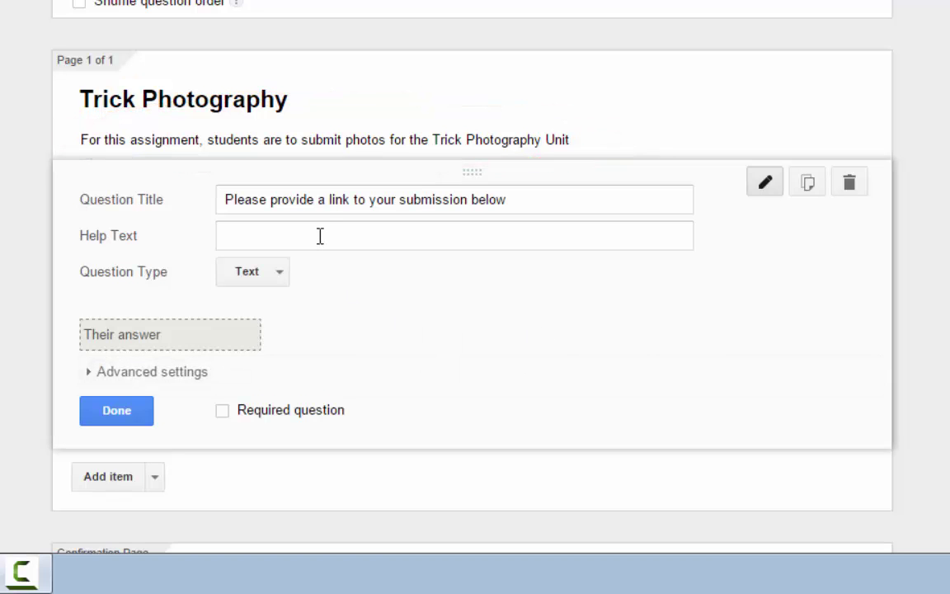
# Step: Mark the submission-link question as required and finish editing it
pyautogui.click(222, 410)
pyautogui.click(117, 411)
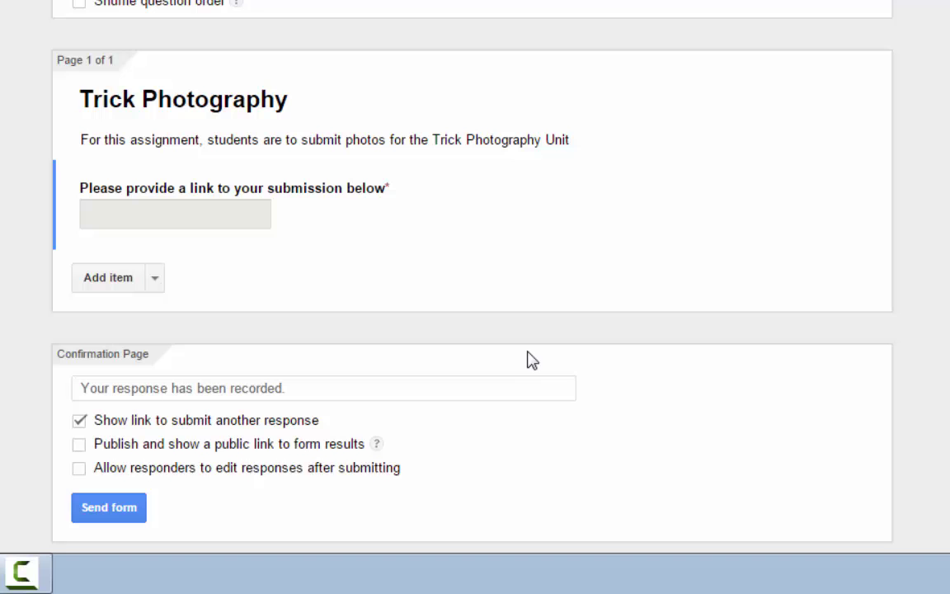
# Step: Open the live Trick Photography form to take a response
pyautogui.moveTo(689, 236)
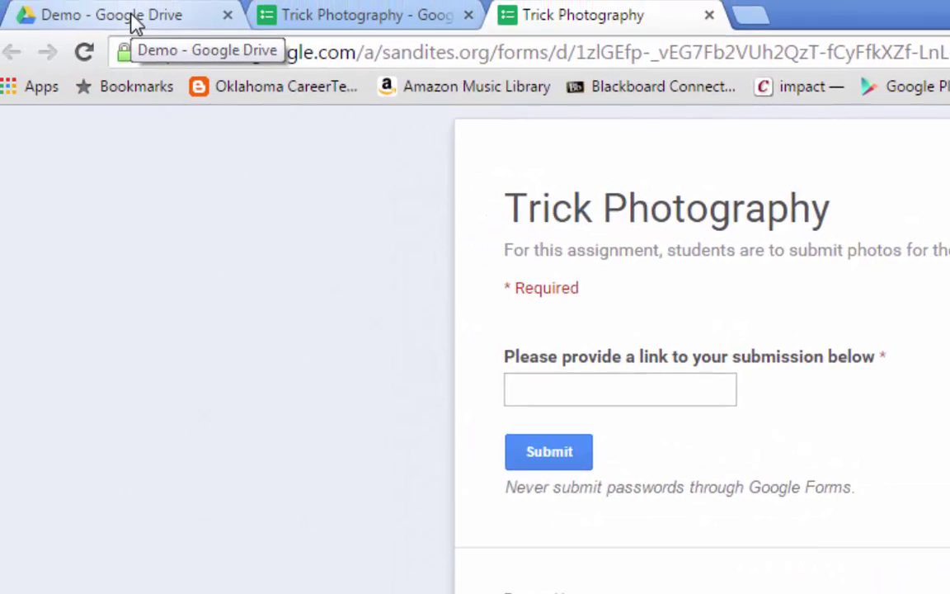
# Step: In the Demo folder, set Copy of IMG_2202.JPG sharing to 'On - Anyone with the link'
pyautogui.click(134, 21)
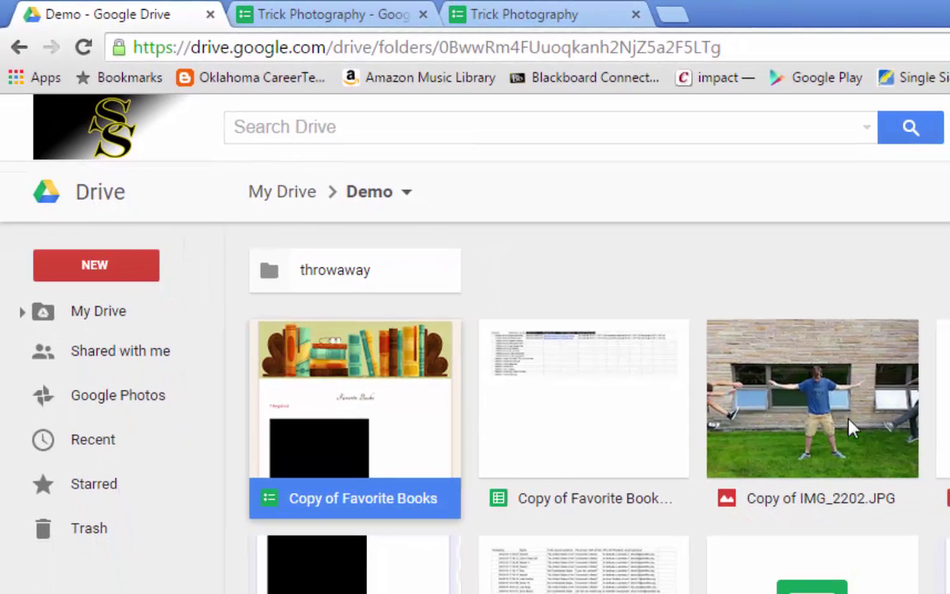
pyautogui.click(849, 425)
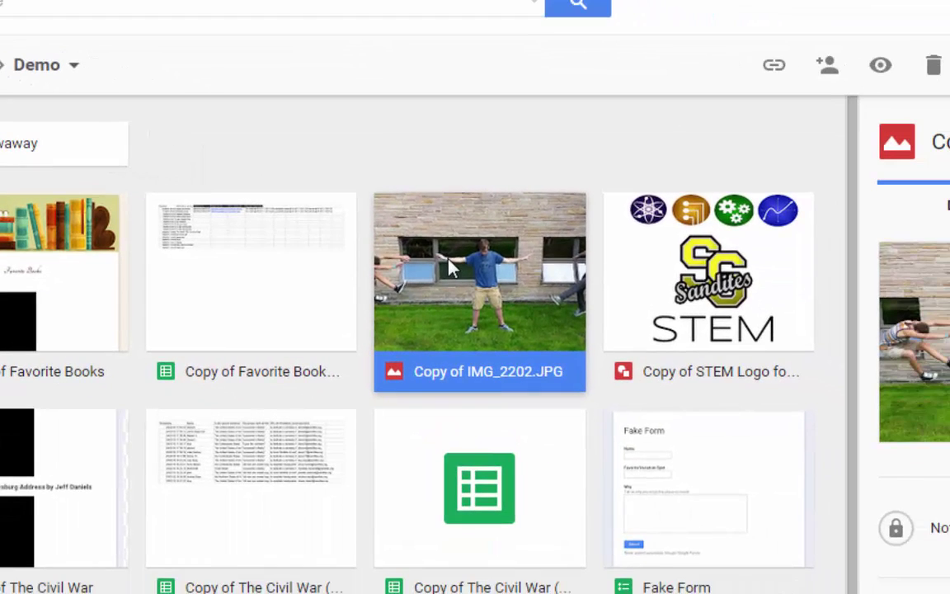
pyautogui.rightClick(450, 266)
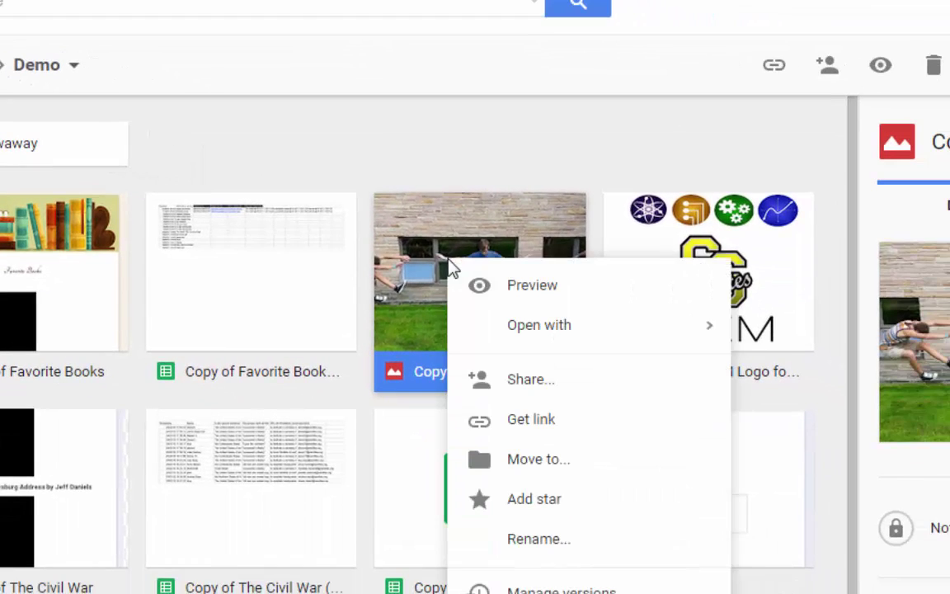
pyautogui.click(542, 379)
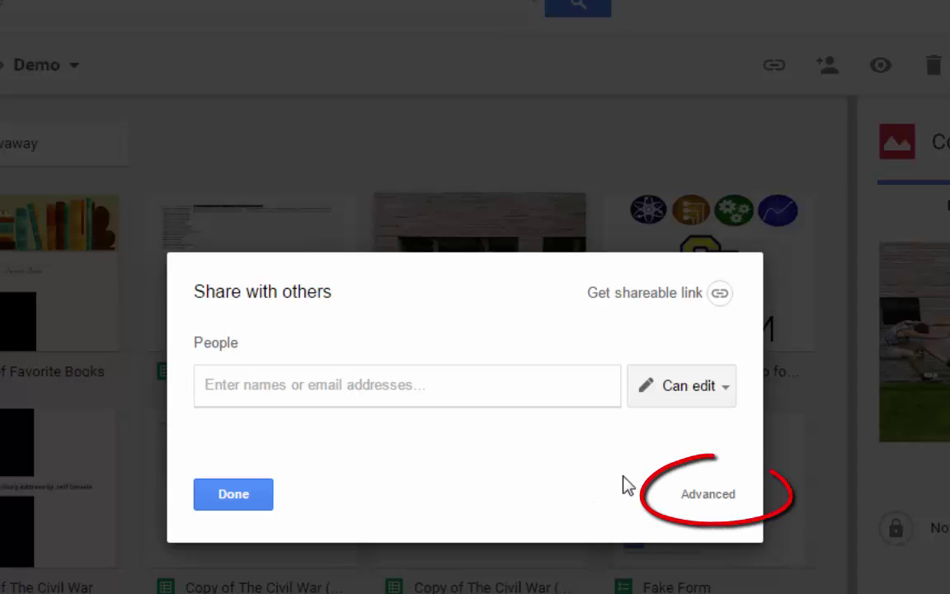
pyautogui.click(718, 509)
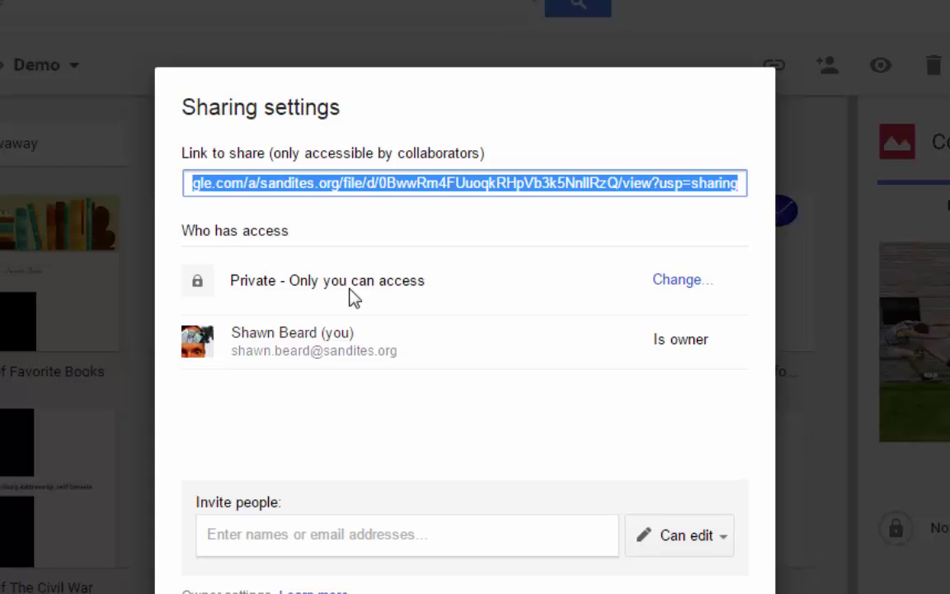
pyautogui.click(680, 281)
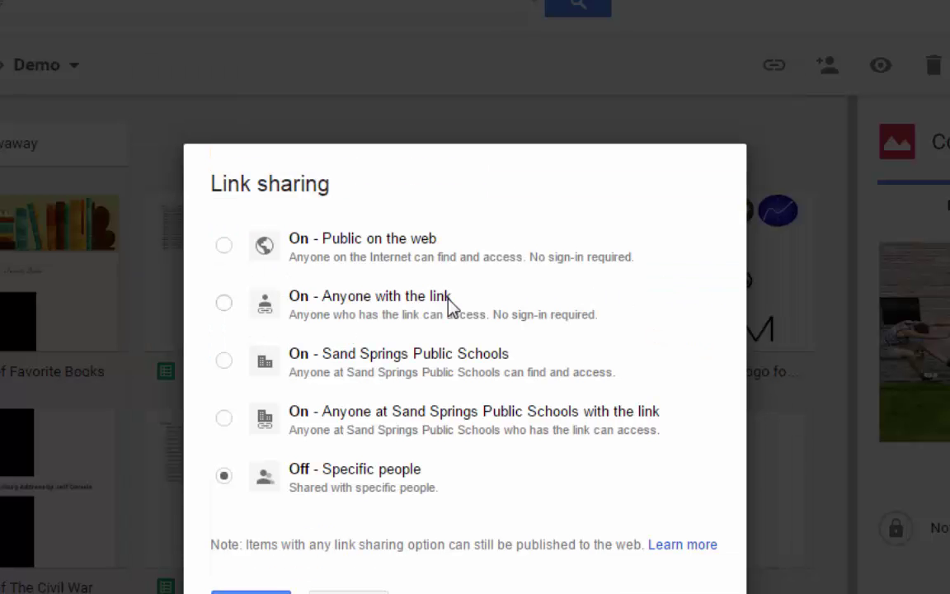
pyautogui.click(301, 304)
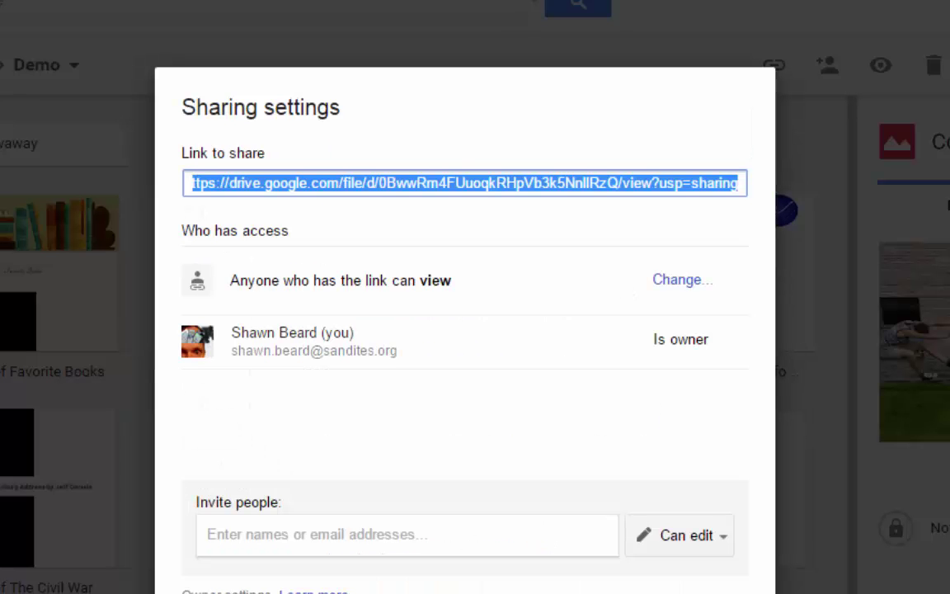
# Step: Paste the photo's share link into the form, submit it, and start another response
pyautogui.rightClick(532, 188)
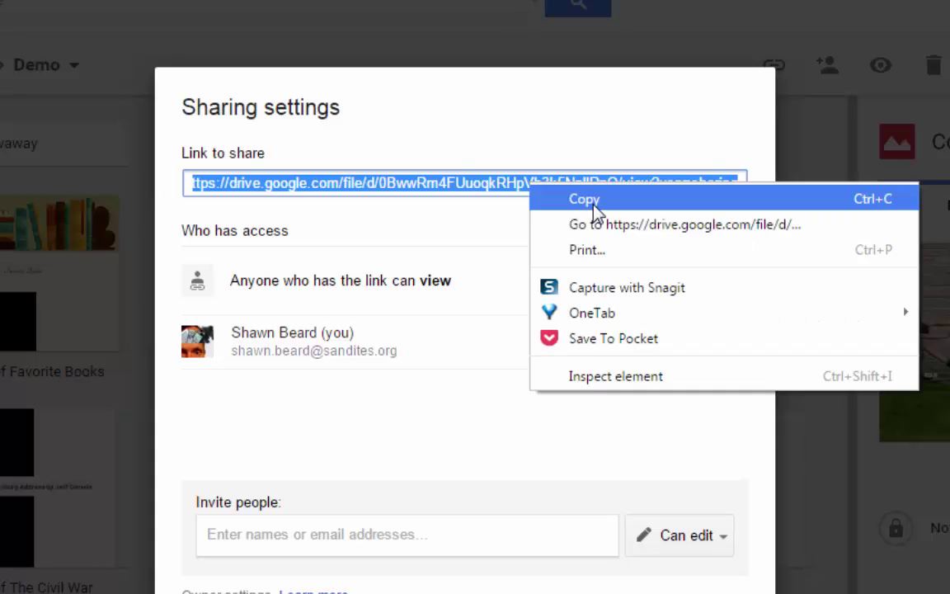
pyautogui.click(596, 206)
pyautogui.press('Escape')
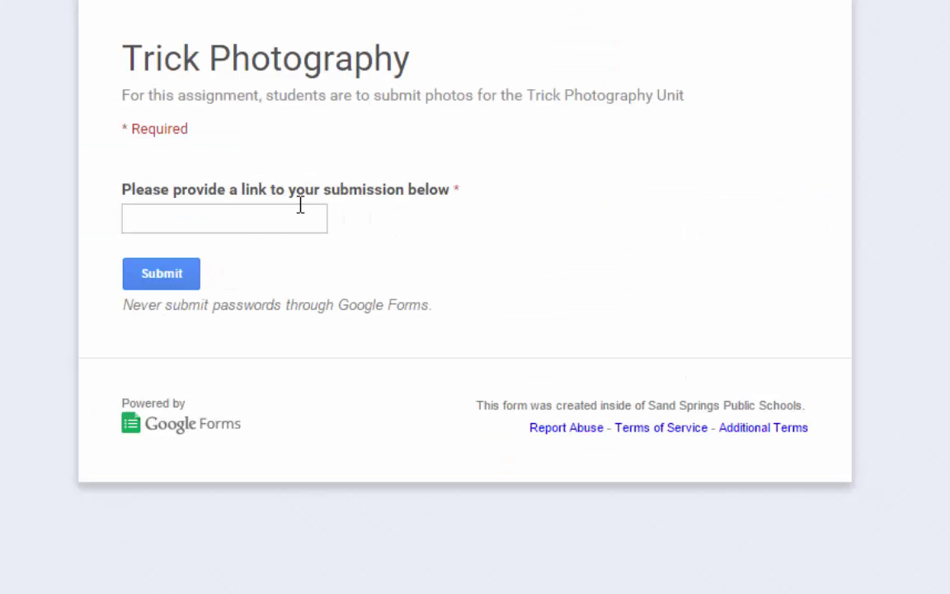
pyautogui.rightClick(169, 217)
pyautogui.click(260, 353)
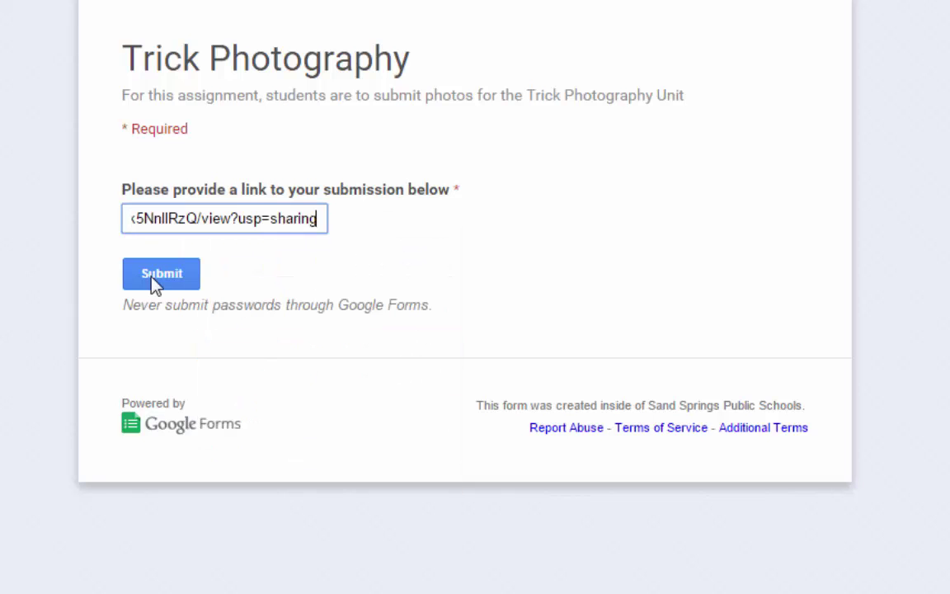
pyautogui.click(147, 277)
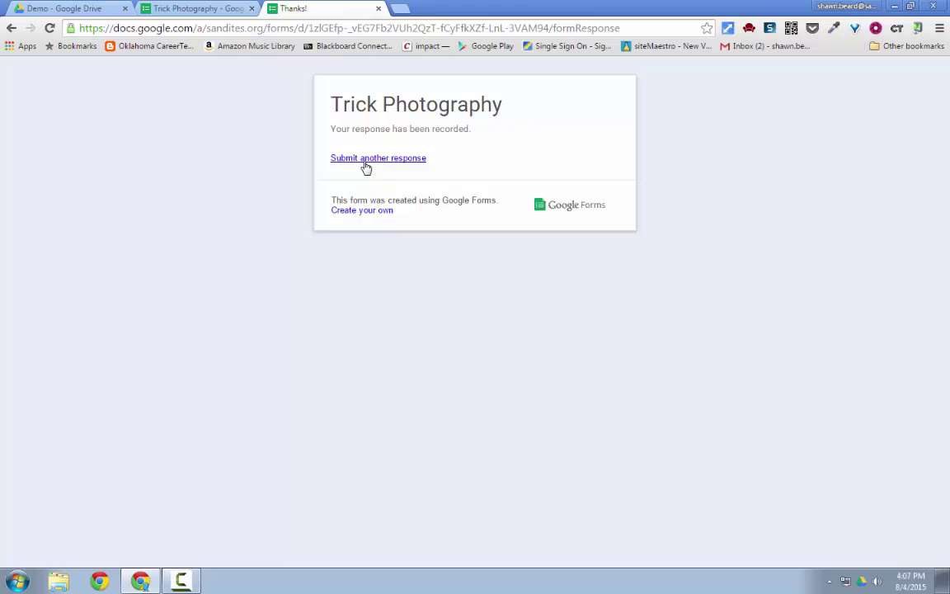
pyautogui.click(366, 158)
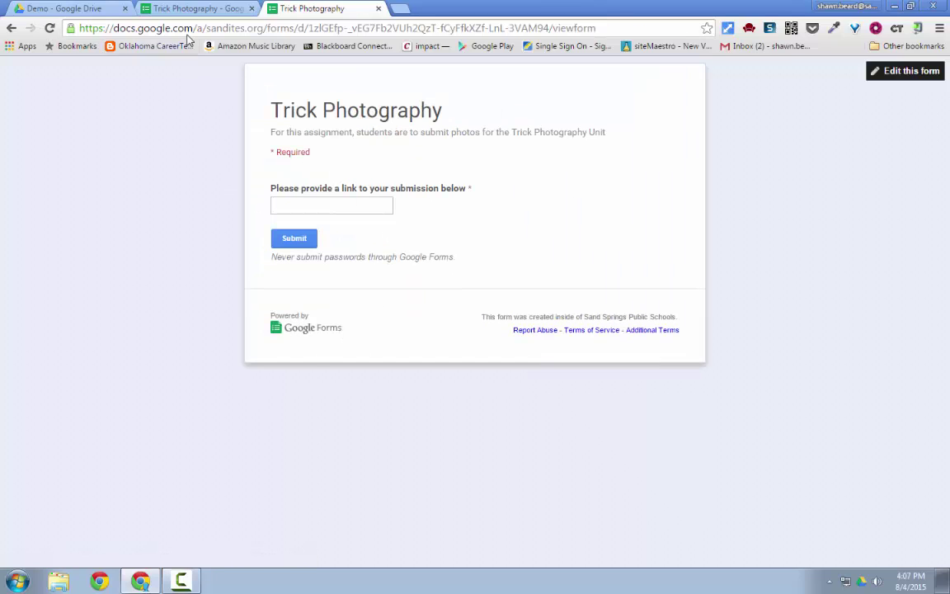
# Step: Publish the STEM Logo drawing to the web at Medium (960x540) and copy its link
pyautogui.click(71, 10)
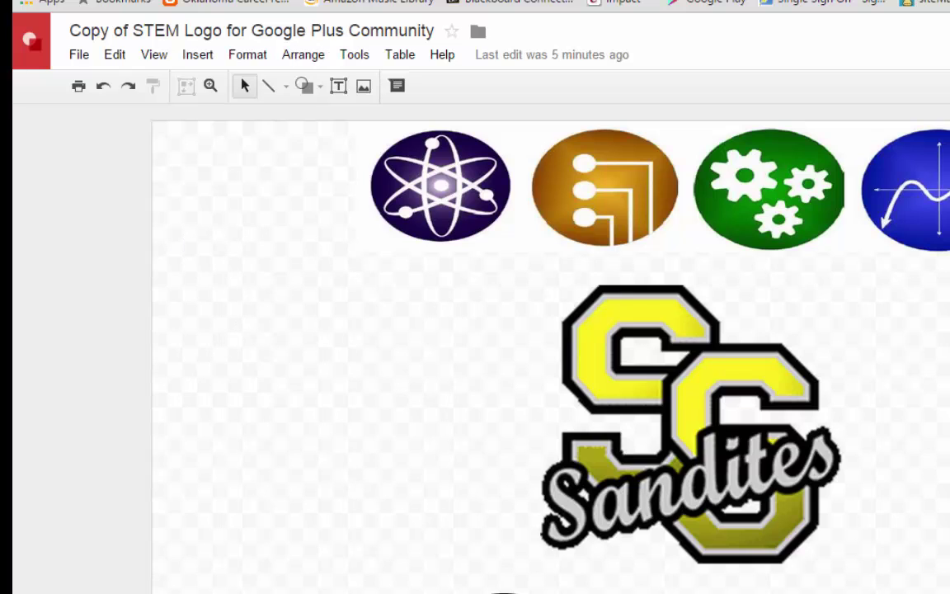
pyautogui.click(81, 60)
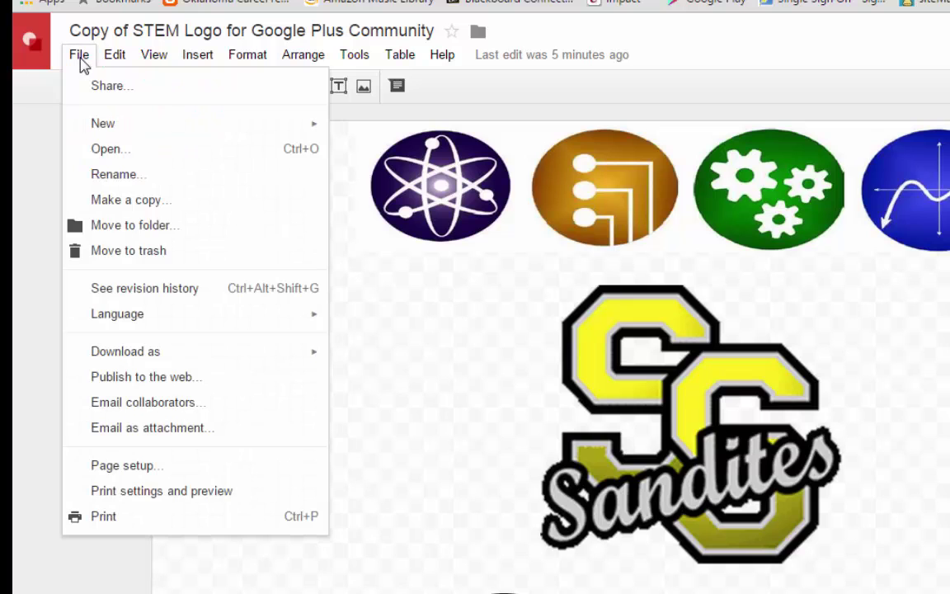
pyautogui.click(195, 381)
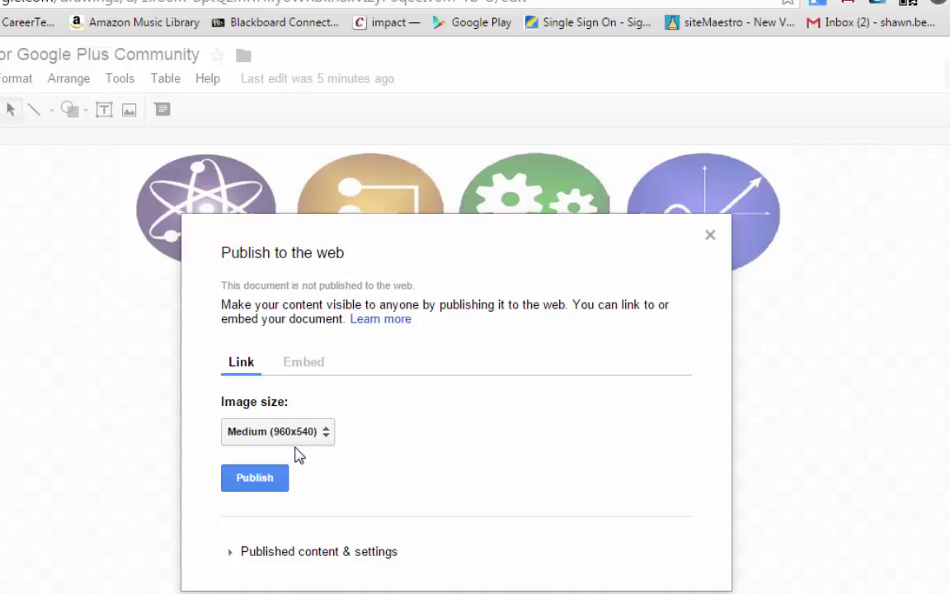
pyautogui.click(270, 479)
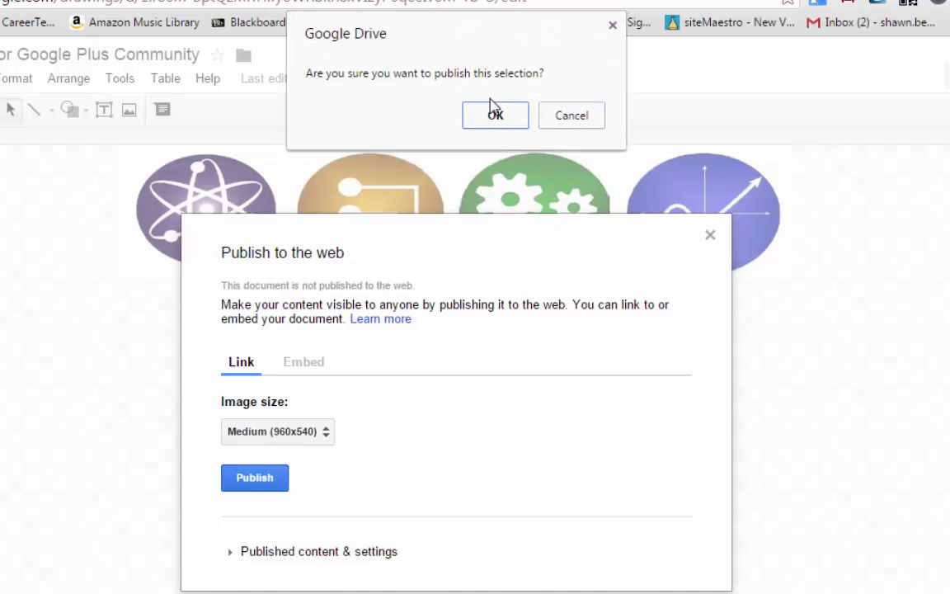
pyautogui.click(496, 122)
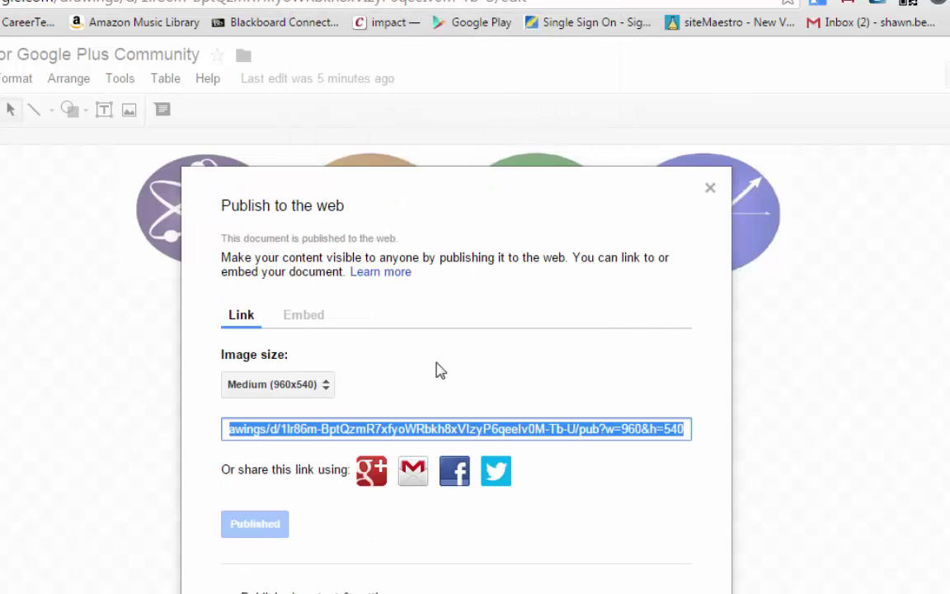
pyautogui.rightClick(367, 430)
pyautogui.click(388, 439)
pyautogui.click(710, 188)
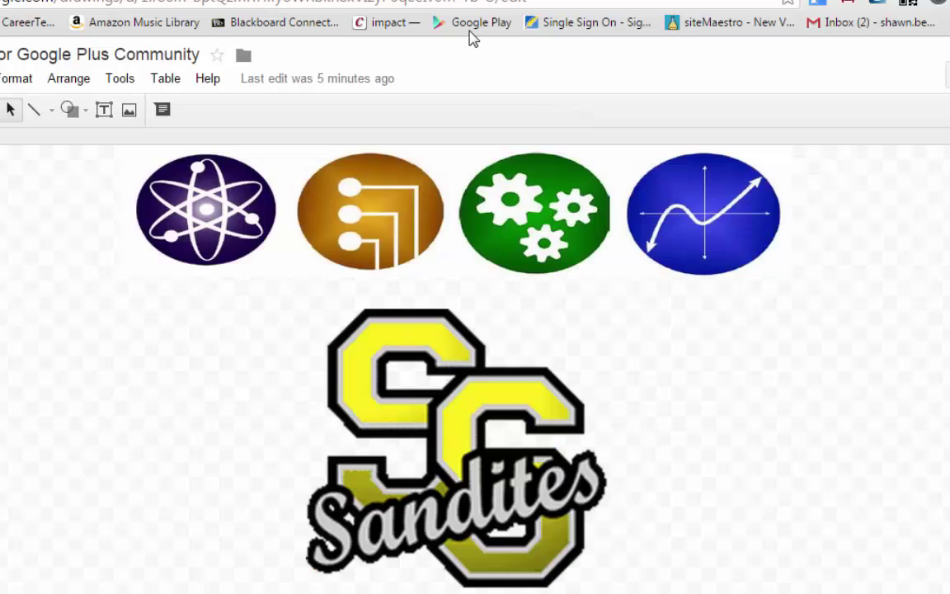
# Step: Paste the published drawing link into the form's answer field and submit it
pyautogui.click(461, 3)
pyautogui.rightClick(235, 247)
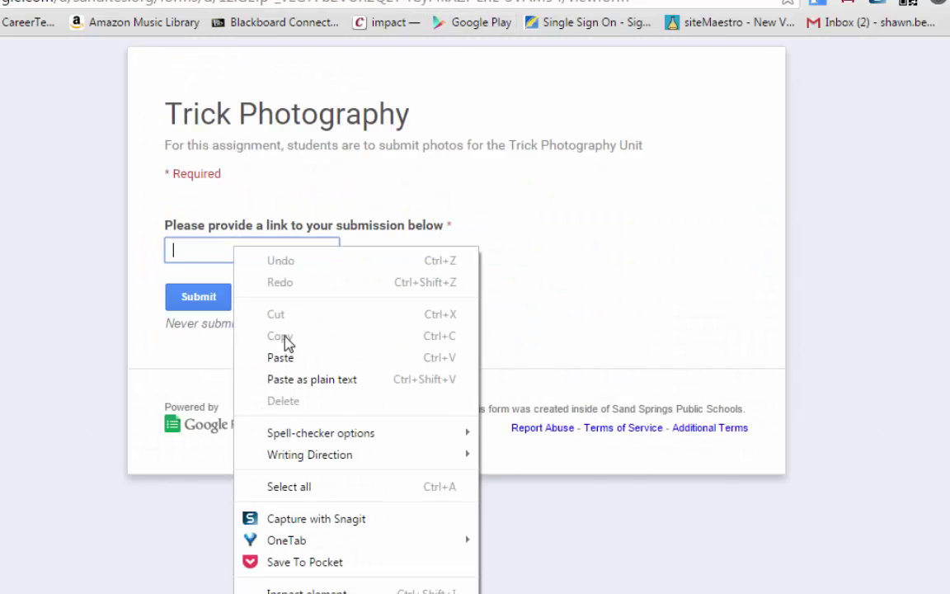
pyautogui.click(280, 358)
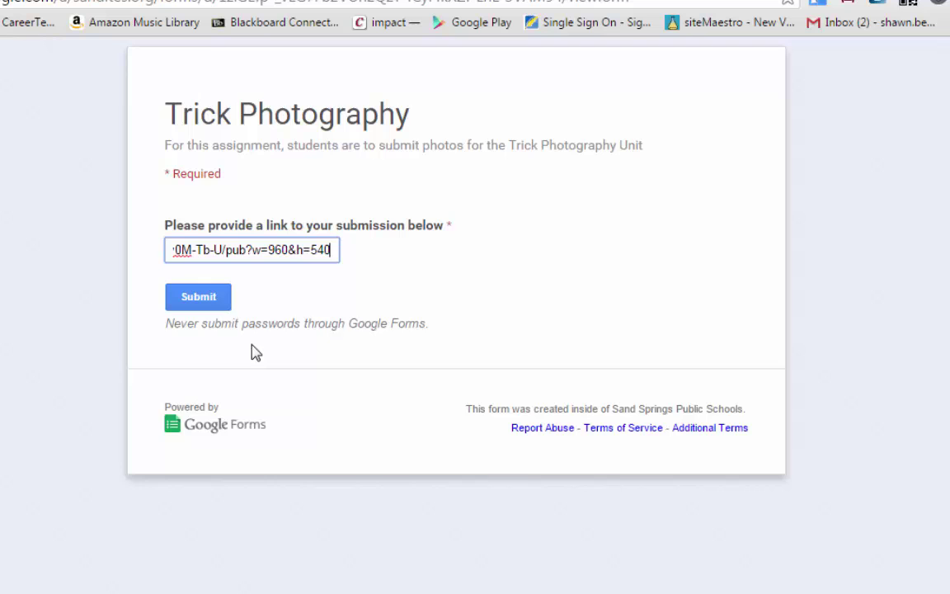
pyautogui.click(217, 301)
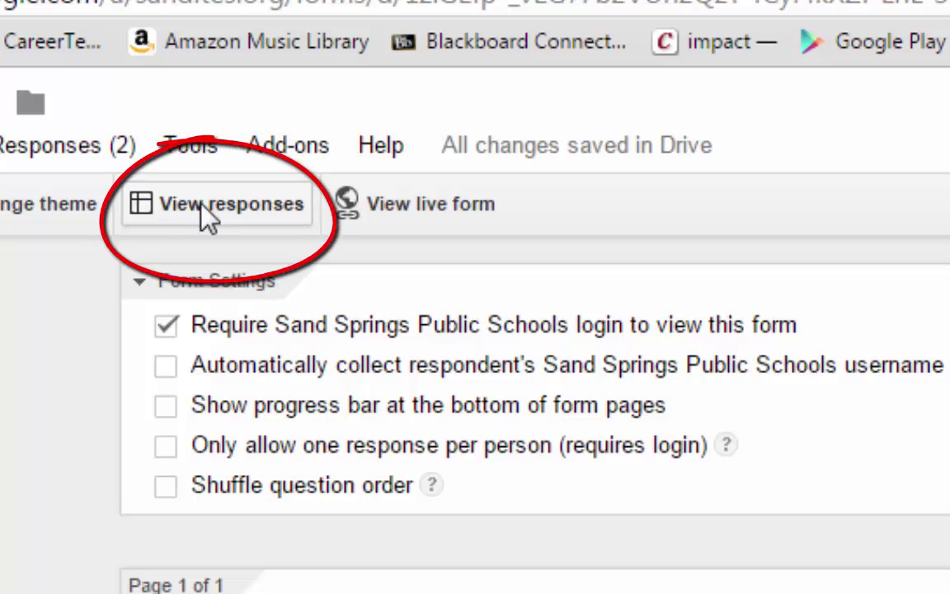
# Step: In the Responses sheet, view the B2 photo link, then open the B3 drawing link
pyautogui.click(278, 213)
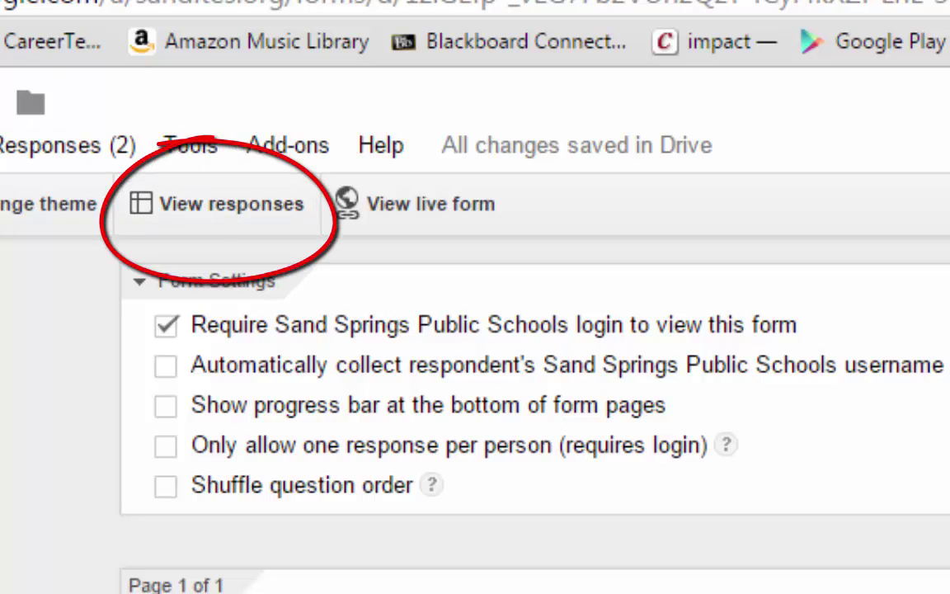
pyautogui.click(209, 208)
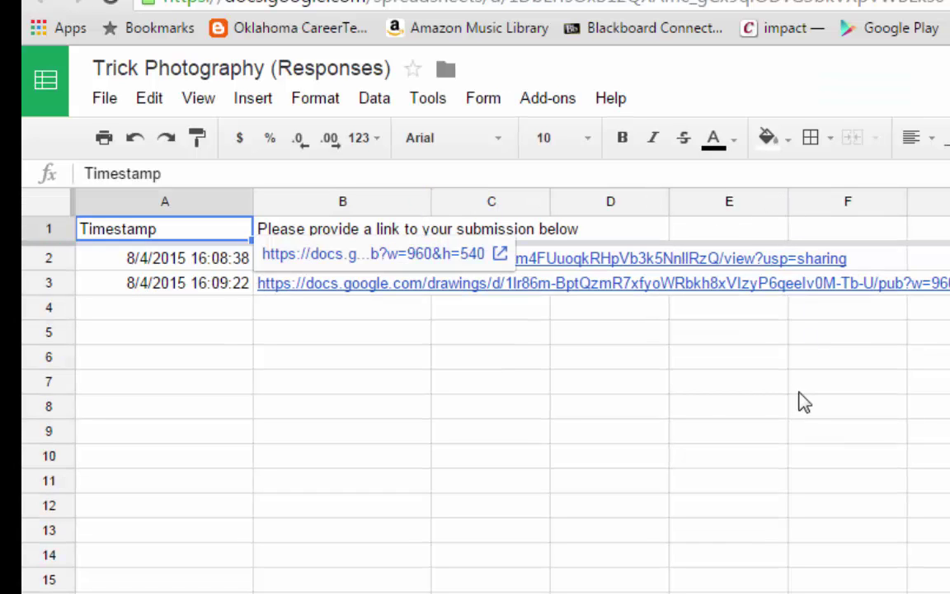
pyautogui.click(415, 385)
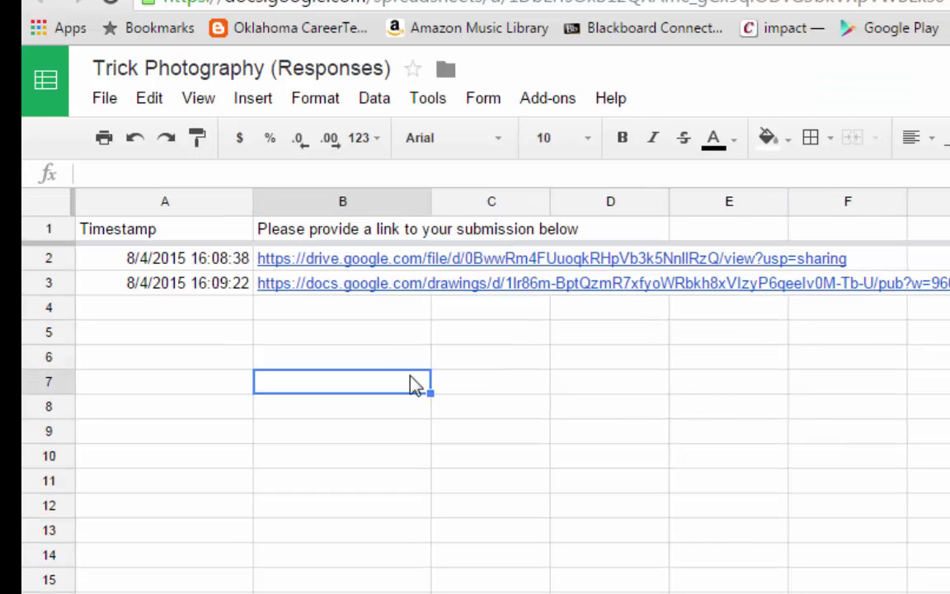
pyautogui.click(379, 261)
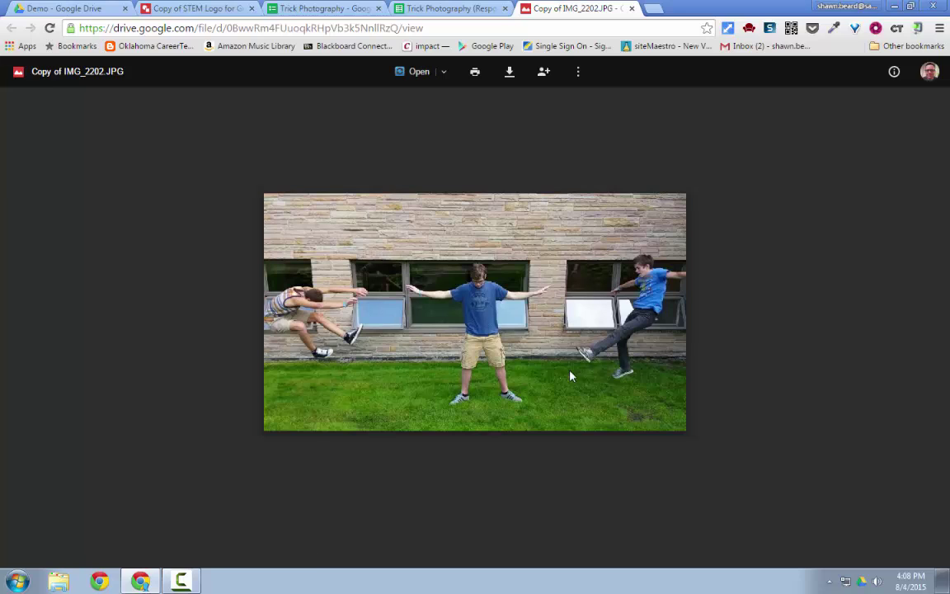
pyautogui.click(633, 8)
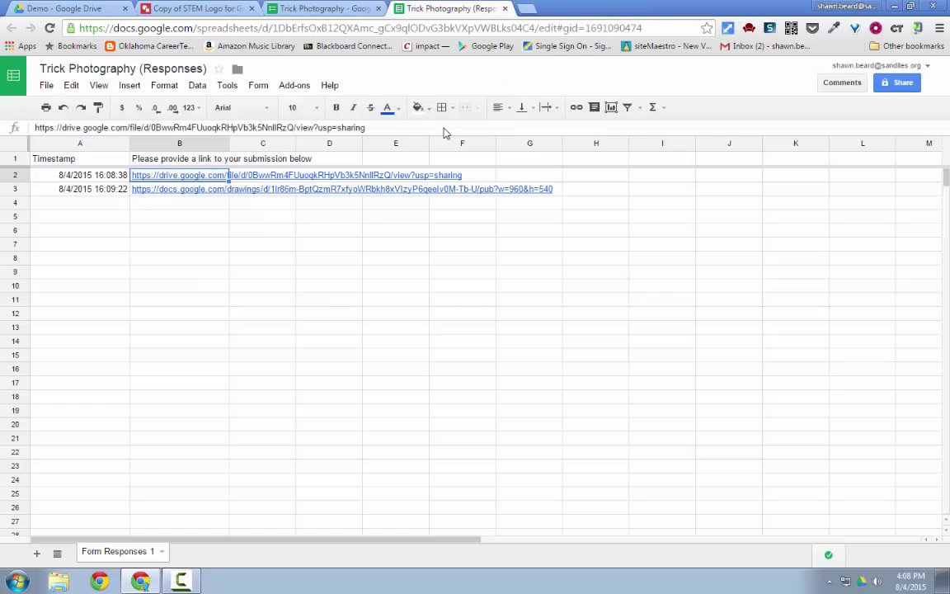
pyautogui.click(203, 194)
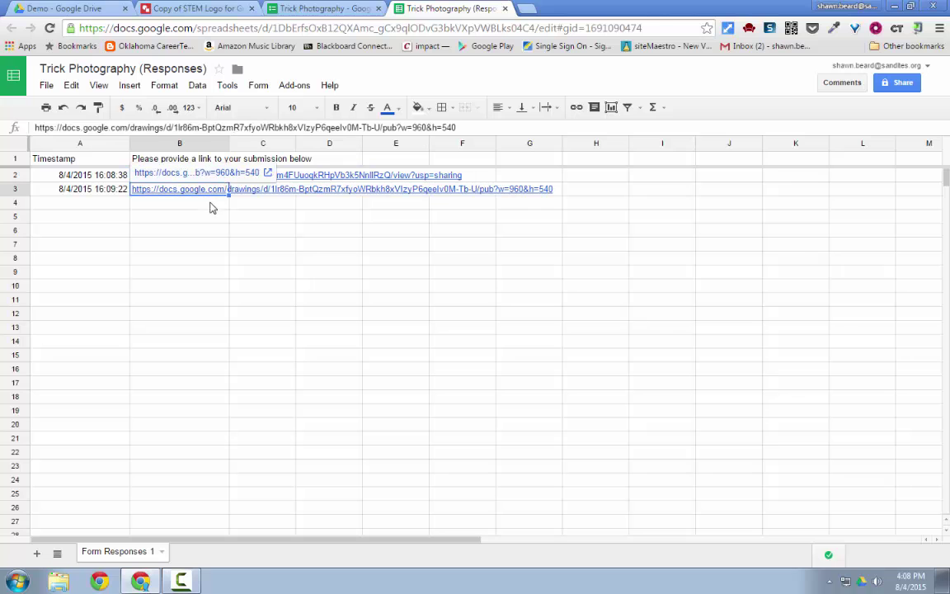
pyautogui.click(182, 174)
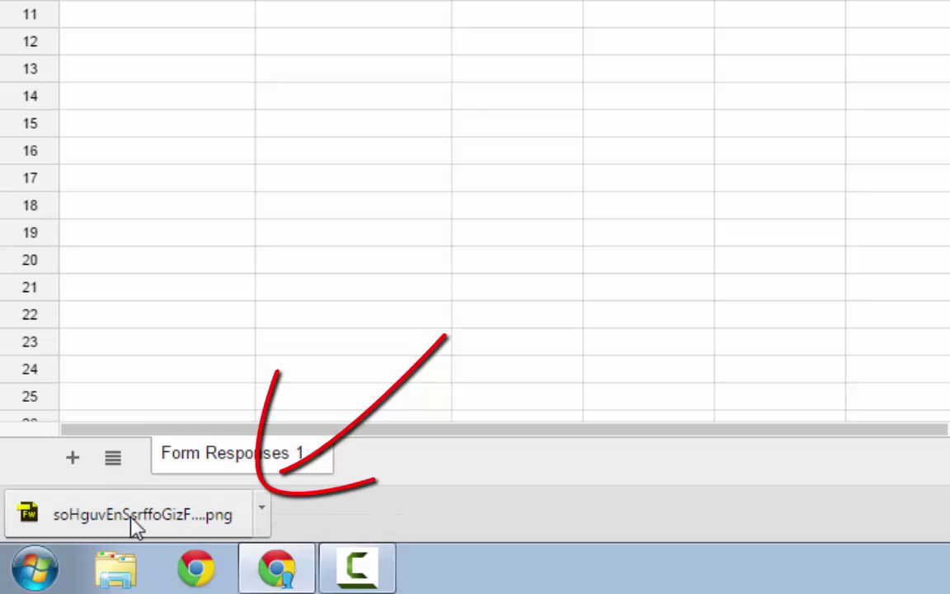
# Step: Open the downloaded drawing PNG in Fireworks, then return to the form editor
pyautogui.click(190, 529)
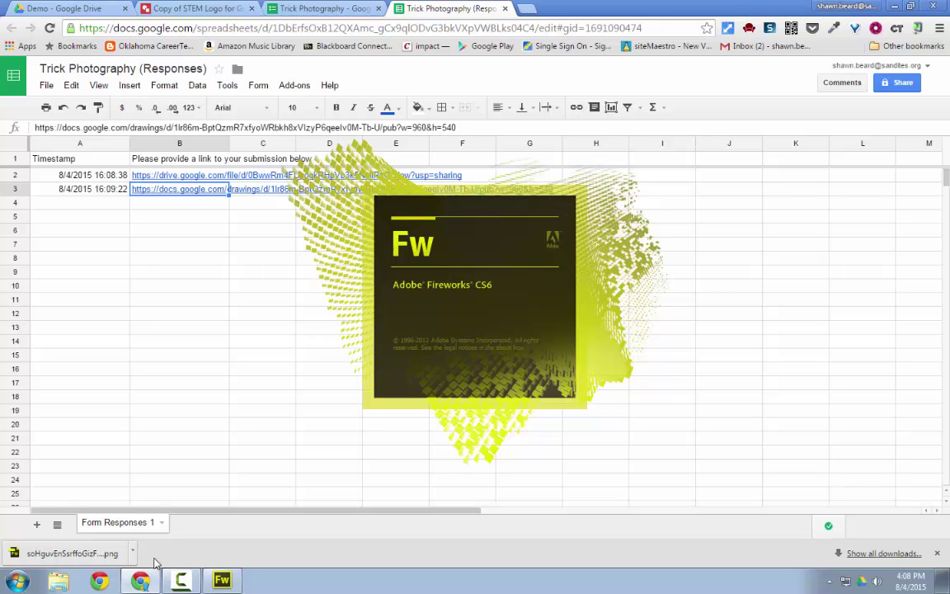
pyautogui.click(359, 6)
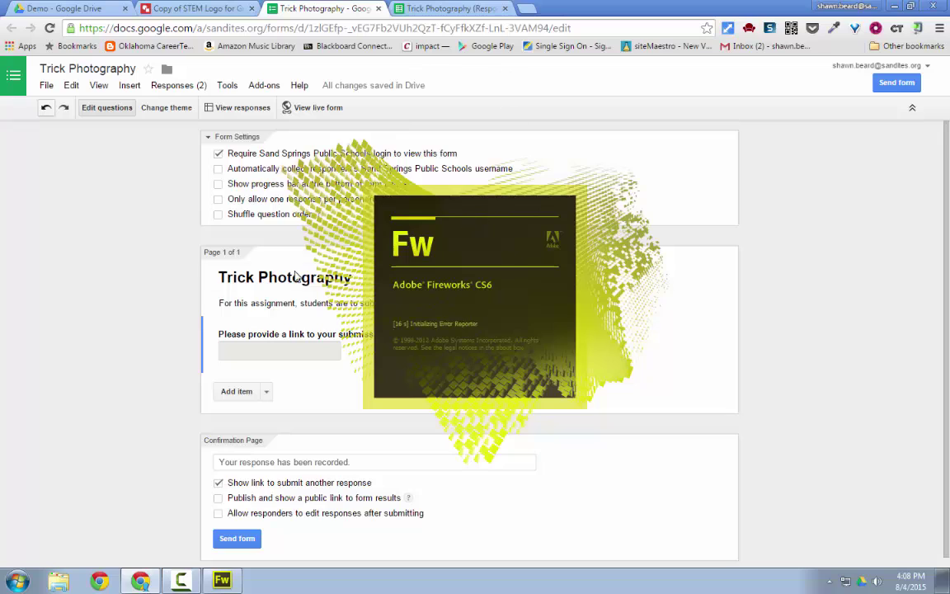